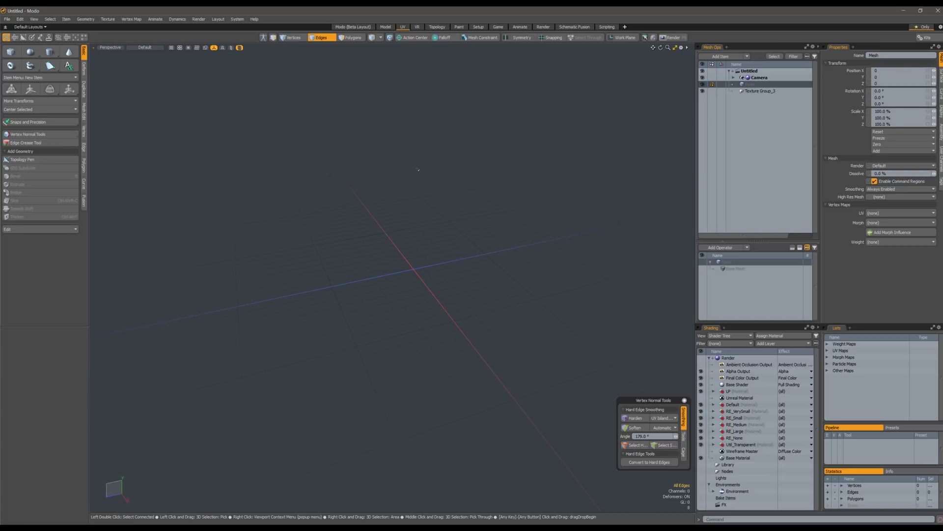
Select the MOP_Build mesh and highlight all of its polygons for inspection
left_click_drag(384, 256, 418, 244, "alt")
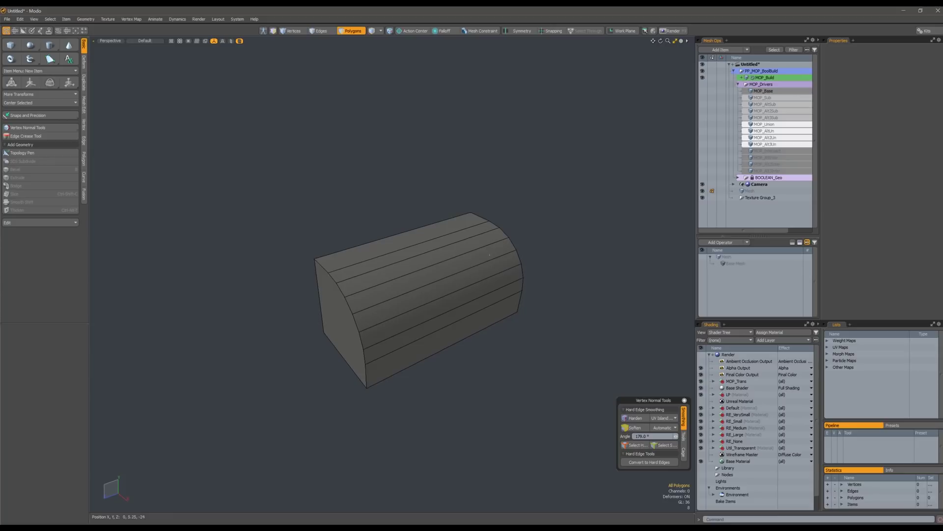
left_click(442, 261)
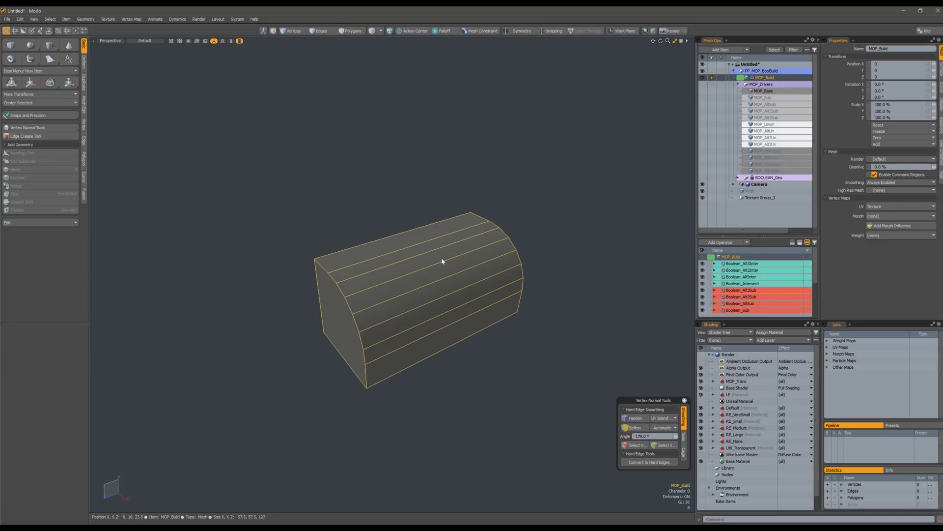
key("3")
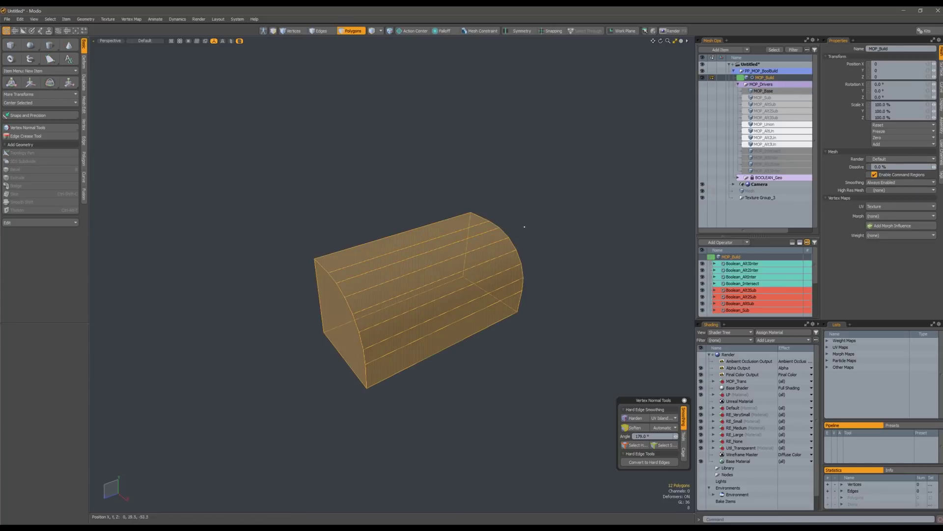
Draw a box in the empty Mesh item and cut its geometry to the clipboard
left_click(748, 191)
left_click(12, 46)
mouse_move(531, 276)
left_mouse_down("alt")
mouse_move(454, 370)
mouse_move(481, 322)
mouse_move(415, 394)
mouse_move(447, 430)
mouse_move(474, 314)
left_mouse_up("alt")
key("space")
double_click(474, 314)
key("Delete")
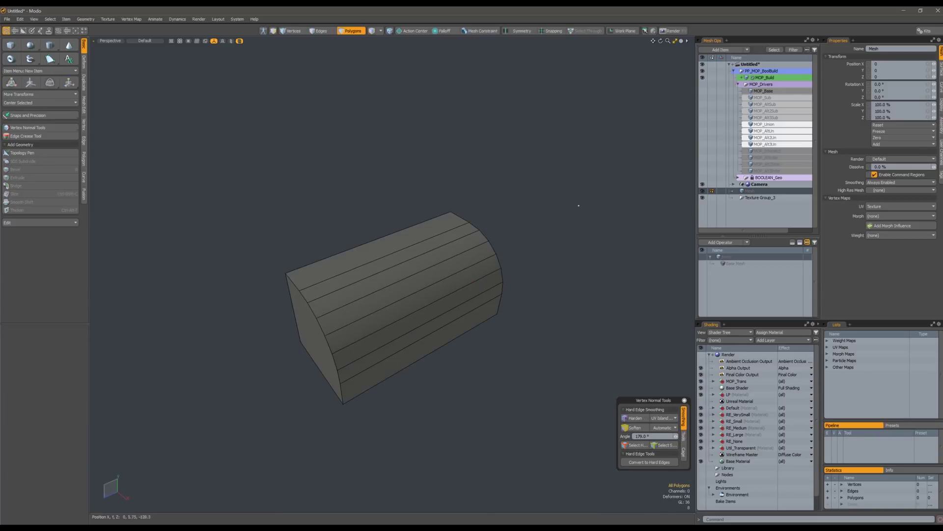
Paste the box into MOP_Sub, and move and scale it to carve a recess into the rounded block's front
left_click(764, 97)
left_click_drag(526, 153, 557, 158, "alt")
key("ctrl+v")
key("w")
left_click_drag(590, 251, 439, 216)
left_click_drag(510, 315, 368, 305, "alt")
key("r")
left_click_drag(442, 290, 472, 319, "alt")
key("q")
left_click(531, 260)
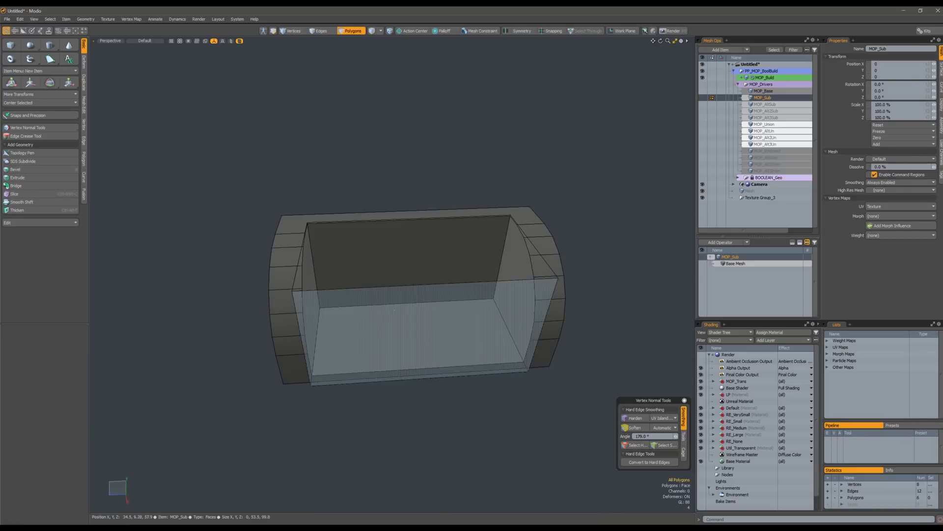
Move the MOP_Sub box up beyond the top surface of the rounded block
left_click_drag(393, 320, 541, 268, "alt")
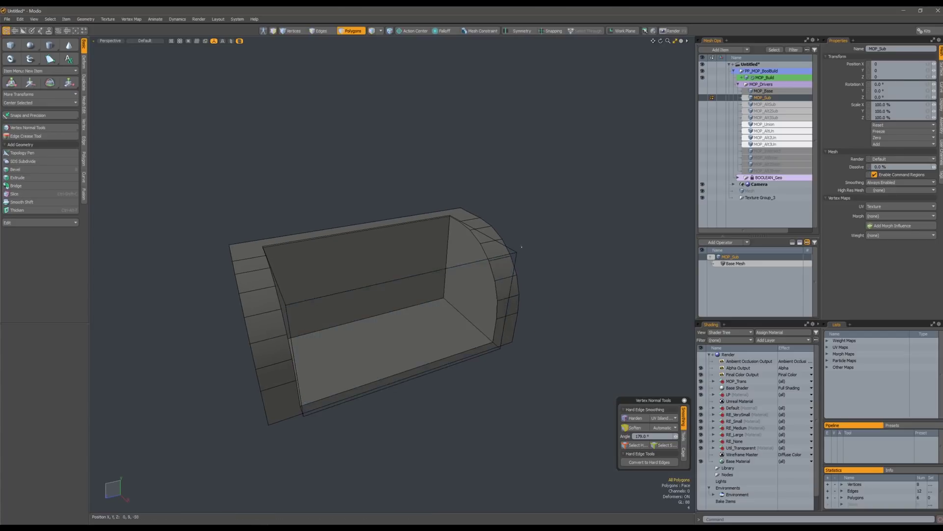
left_click_drag(502, 256, 492, 263, "alt")
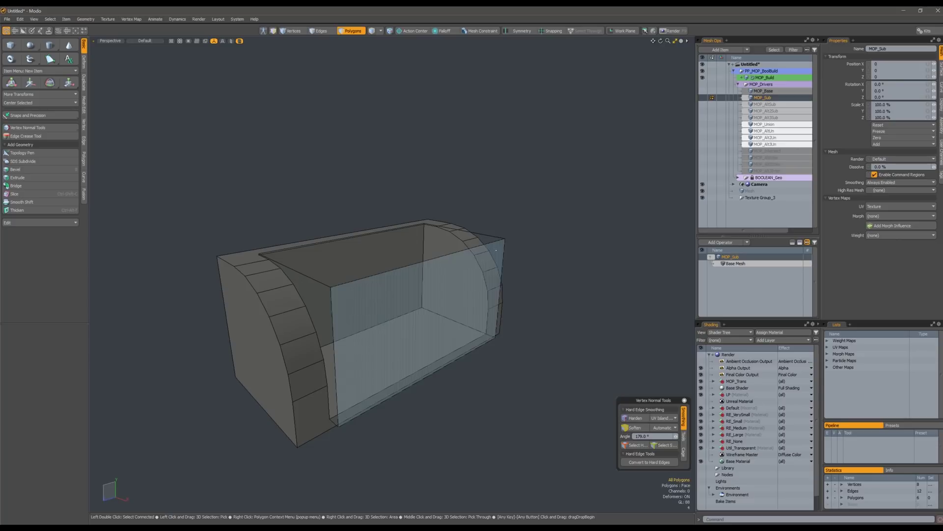
left_click(474, 240)
key("]")
key("w")
left_click_drag(536, 292, 549, 200)
key("space")
left_click(541, 257)
scroll(517, 263, "down", 2)
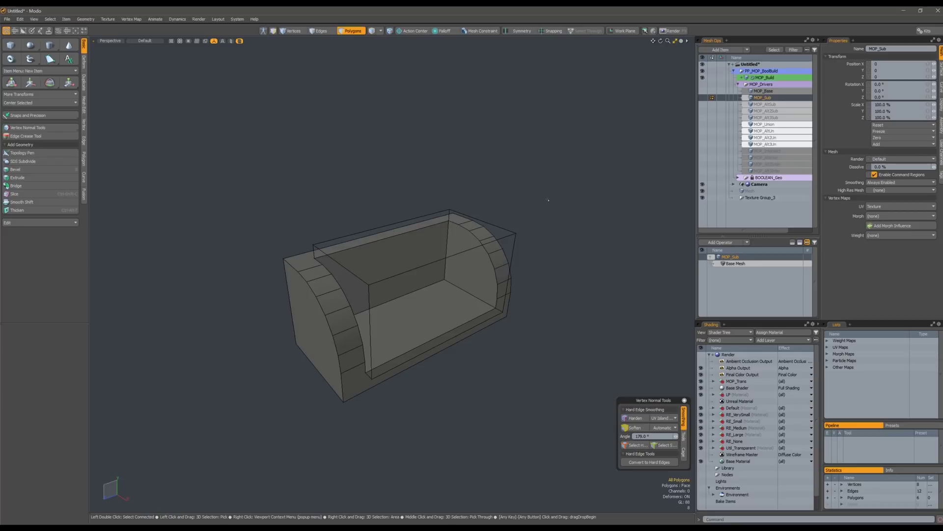
Examine the carved recess and the list of Boolean operators under MOP_Build
double_click(472, 291)
left_click_drag(473, 291, 450, 346, "alt")
left_click(523, 291)
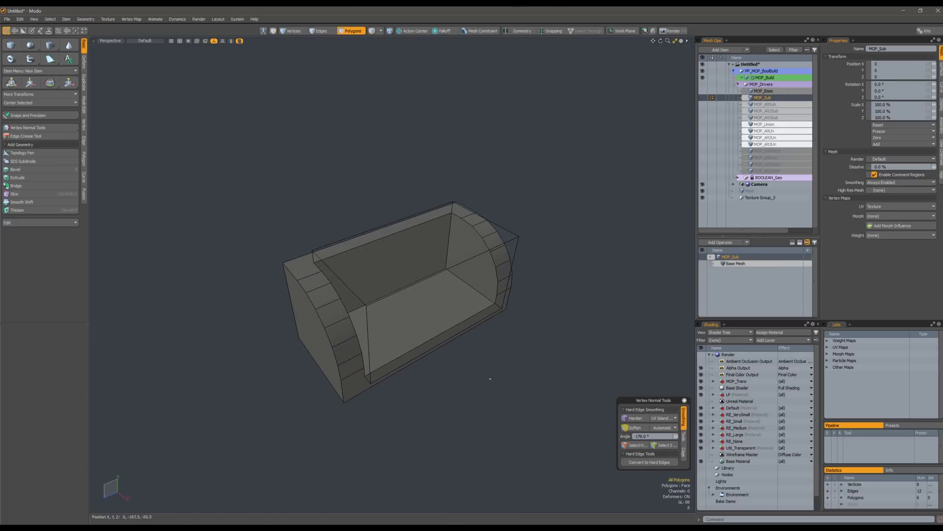
left_click_drag(491, 378, 559, 208, "alt")
left_click_drag(510, 162, 613, 276, "alt")
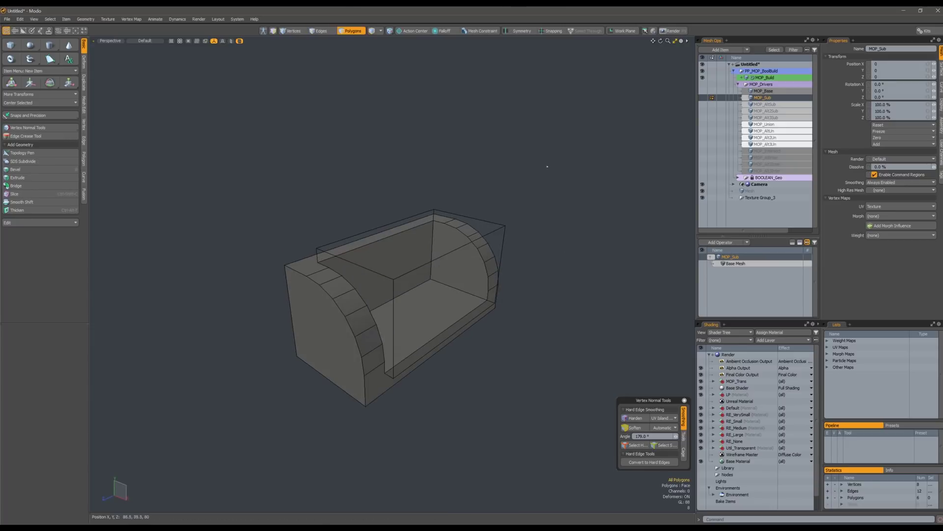
left_click_drag(565, 238, 590, 253, "alt")
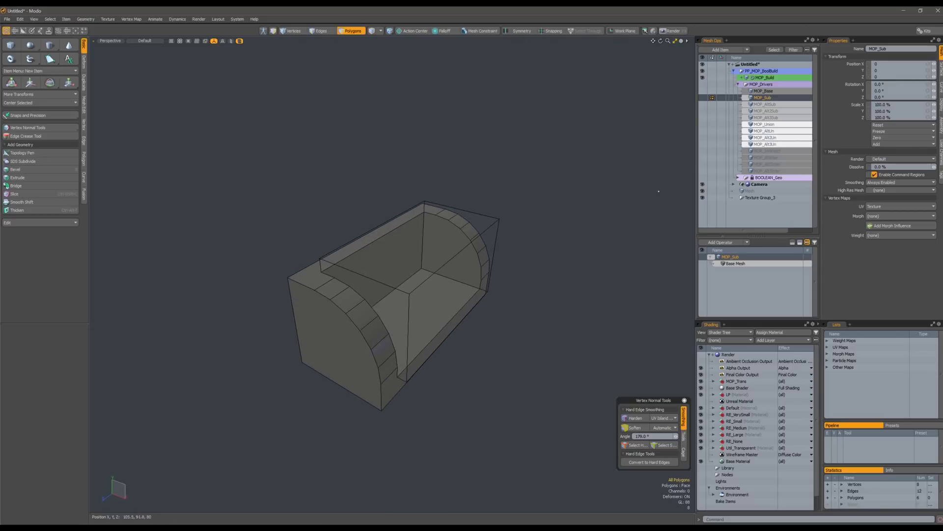
left_click(742, 77)
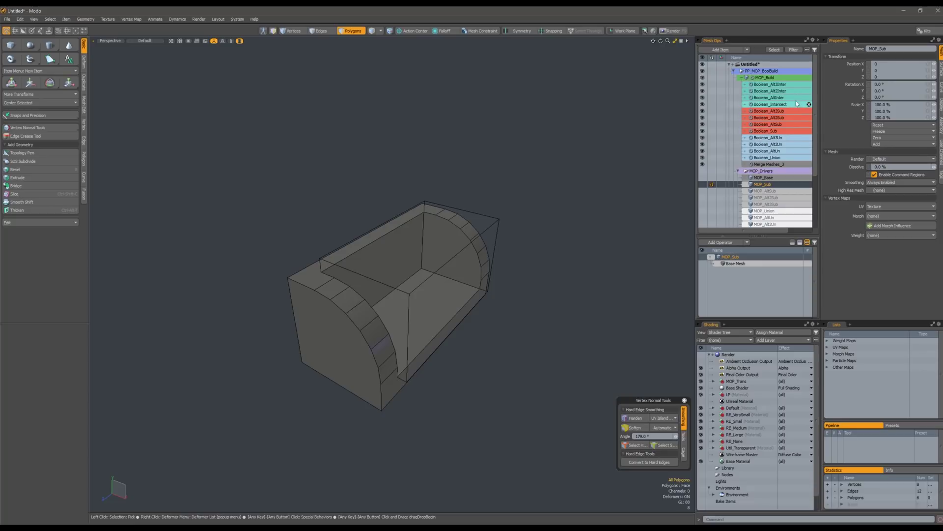
left_click_drag(535, 211, 529, 203, "alt")
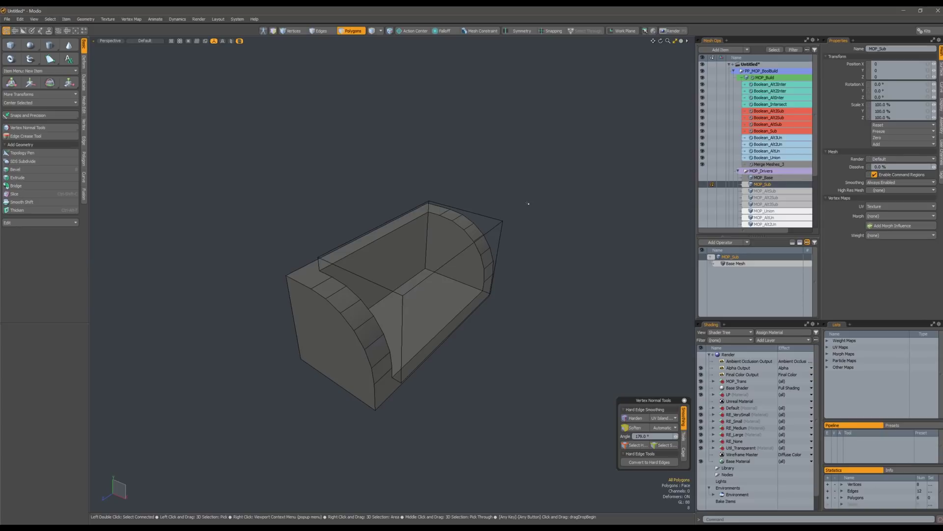
Draw a cylinder in the empty Mesh item, lying along the block's length
left_click(50, 45)
mouse_move(519, 293)
left_mouse_down("alt")
mouse_move(552, 249)
mouse_move(526, 280)
left_mouse_up("alt")
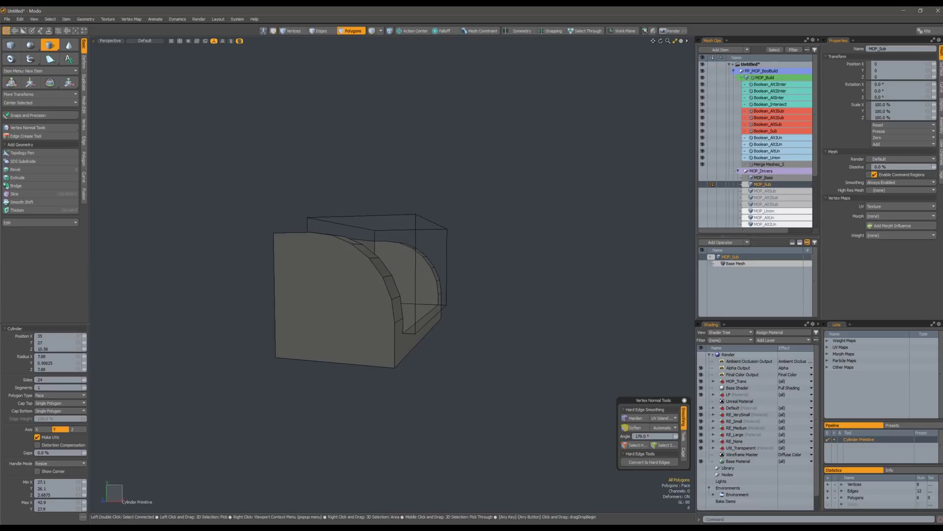
left_click(745, 77)
left_click(752, 192)
mouse_move(521, 280)
left_mouse_down("ctrl")
mouse_move(549, 258)
mouse_move(500, 292)
mouse_move(546, 334)
left_mouse_up("ctrl")
key("q")
Move the whole cylinder into the middle of the recess, against its back wall
double_click(527, 293)
key("w")
left_click_drag(621, 268, 423, 211, "ctrl")
left_click_drag(457, 247, 405, 258, "ctrl")
left_click_drag(386, 297, 426, 288, "alt")
left_click_drag(404, 268, 369, 294, "ctrl")
scroll(403, 290, "up", 4)
left_click_drag(442, 278, 460, 293, "alt")
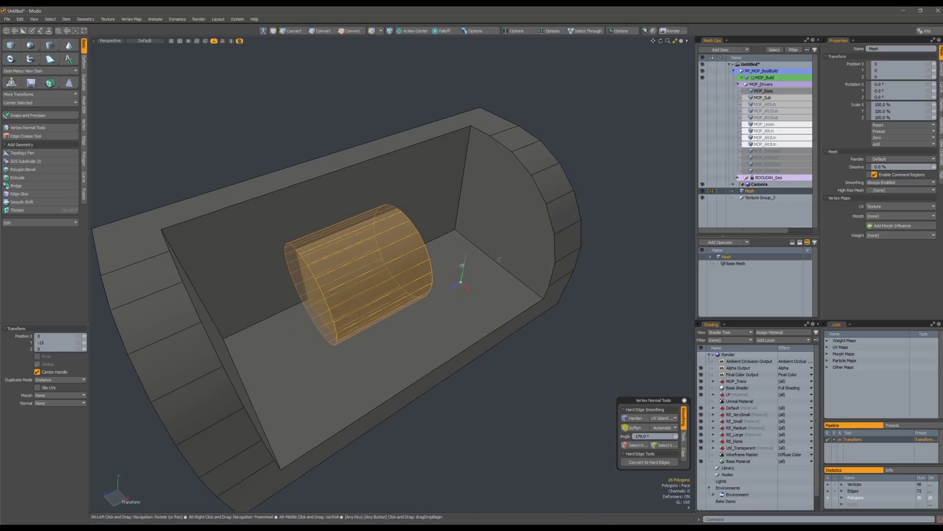
left_click_drag(499, 259, 495, 240, "alt")
Cut the cylinder out of the Mesh item and paste it into MOP_Union
key("ctrl+x")
left_click(760, 126)
left_click_drag(575, 221, 589, 230, "alt")
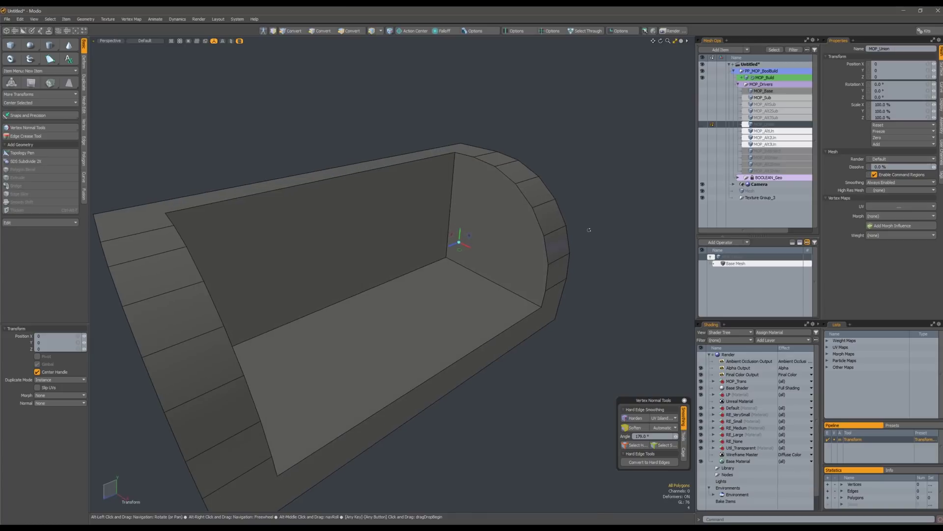
key("ctrl+v")
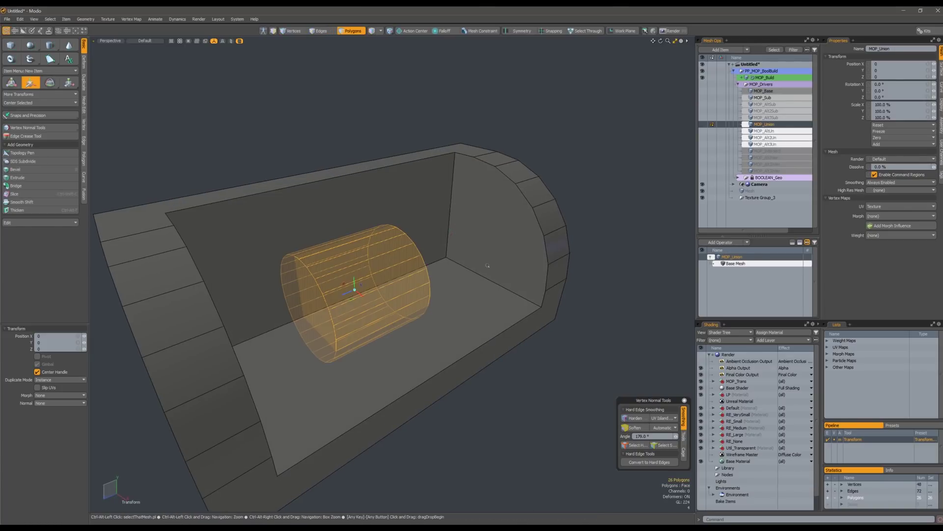
scroll(484, 294, "down", 3)
left_click_drag(486, 293, 408, 294, "alt")
key("Escape")
key("Escape")
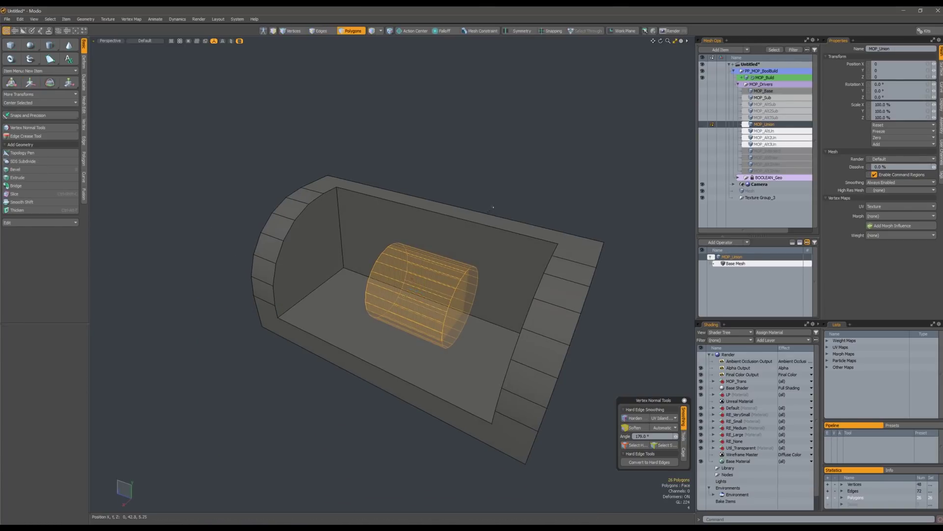
left_click_drag(457, 268, 403, 257, "alt")
key("3")
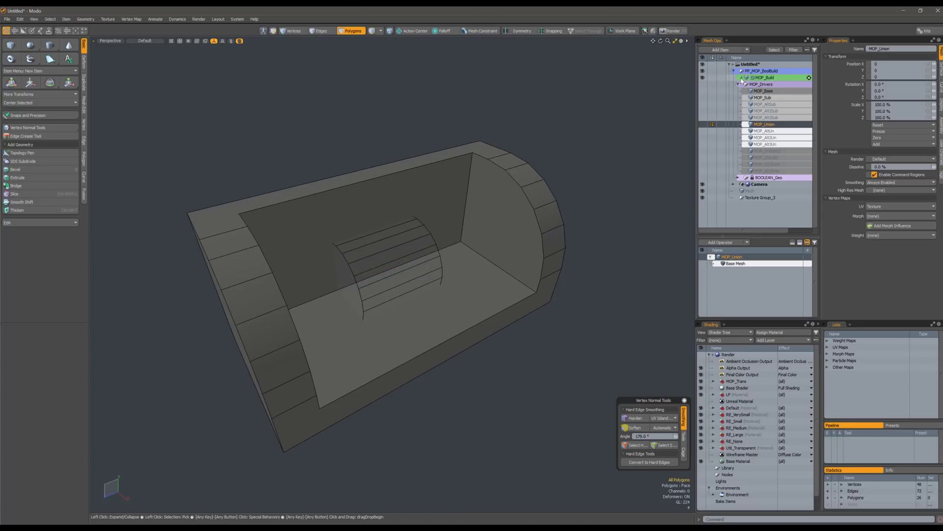
Examine the Boolean operator order under MOP_Build and the shape with the united cylinder
left_click(742, 78)
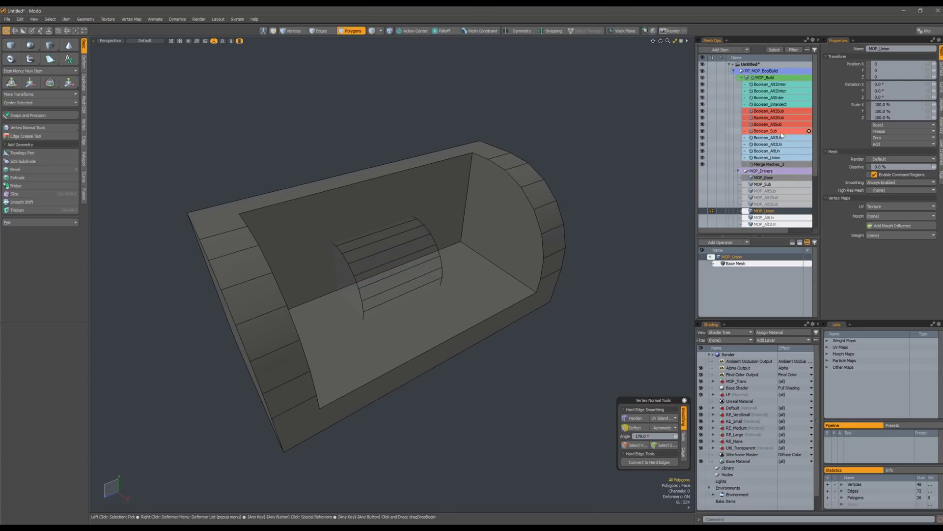
left_click(743, 78)
left_click_drag(533, 199, 450, 182, "alt")
left_click_drag(452, 266, 499, 247, "alt")
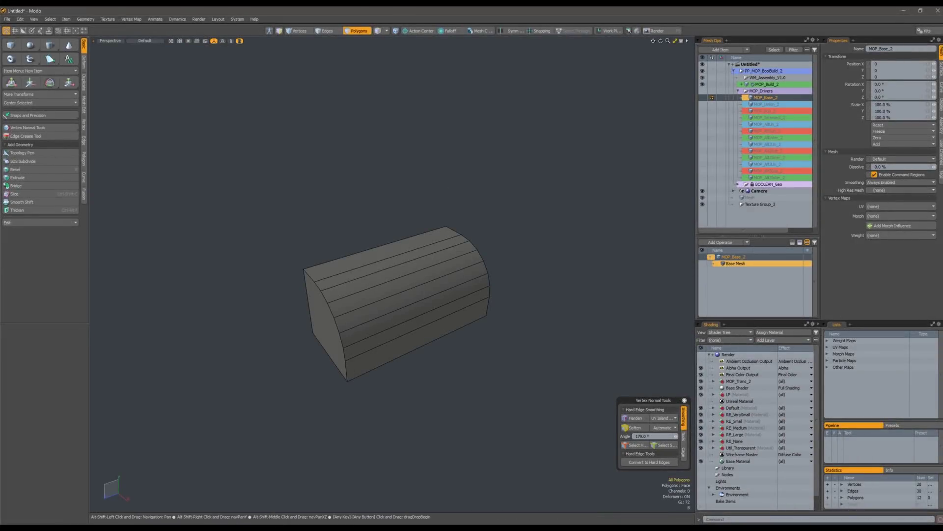
For the MOP_BoolBuild_2 setup, draw a box in the empty Mesh item and cut it to the clipboard
left_click_drag(554, 204, 438, 202, "alt")
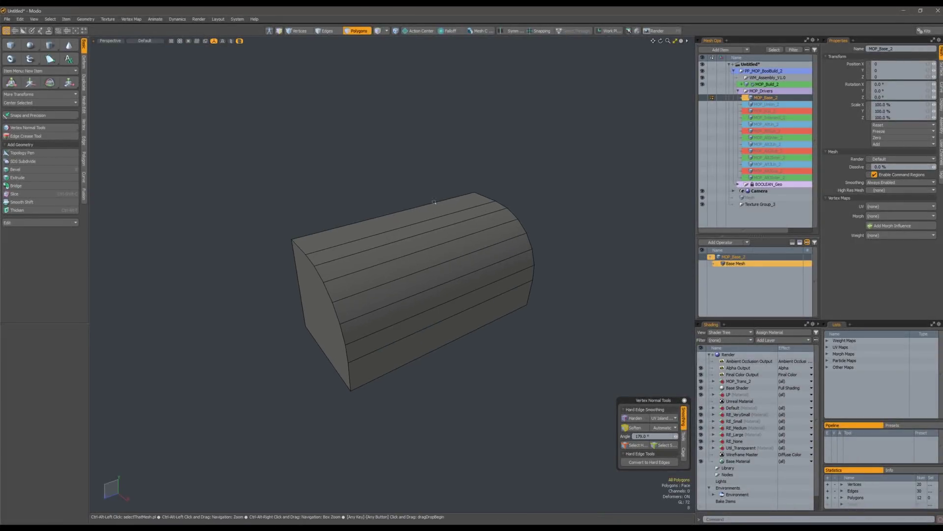
left_click(15, 48)
left_click_drag(516, 196, 435, 197, "alt")
left_click(728, 199)
left_click_drag(555, 201, 548, 221, "alt")
left_click_drag(422, 417, 484, 391, "ctrl")
mouse_move(484, 391)
left_mouse_down("alt")
mouse_move(497, 410)
mouse_move(568, 317)
left_mouse_up("alt")
key("space")
double_click(484, 393)
key("ctrl+x")
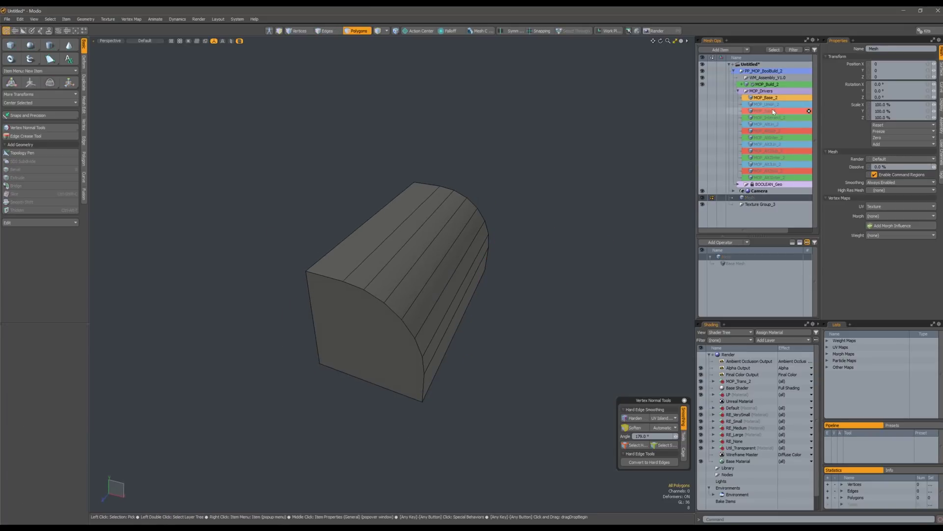
Paste the box into MOP_Sub_2, and move and scale it to carve a recess into the block's front and top
left_click(775, 111)
key("ctrl+v")
key("w")
left_click_drag(645, 234, 366, 251)
key("r")
left_click_drag(365, 294, 476, 303)
key("w")
key("q")
left_click(539, 256)
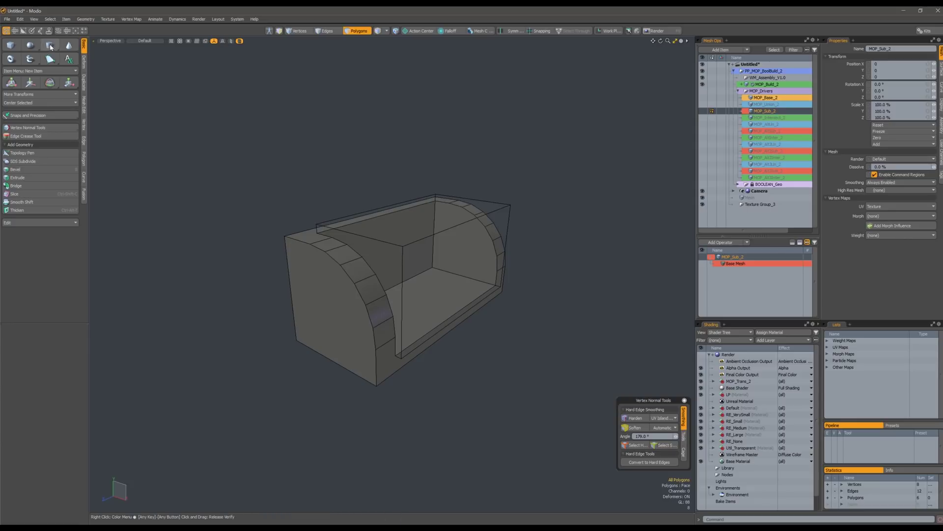
Draw a 24-sided cylinder along the Z axis in the Mesh item, radius about 18, in front of the block and adjust its length
left_click(50, 45)
left_click_drag(442, 285, 371, 285, "alt+shift")
left_click_drag(371, 285, 400, 271, "alt")
left_click(745, 199)
left_click_drag(520, 241, 548, 216, "alt")
left_click_drag(499, 274, 536, 299, "ctrl")
mouse_move(580, 307)
left_mouse_down("alt")
mouse_move(558, 329)
mouse_move(495, 341)
left_mouse_up("alt")
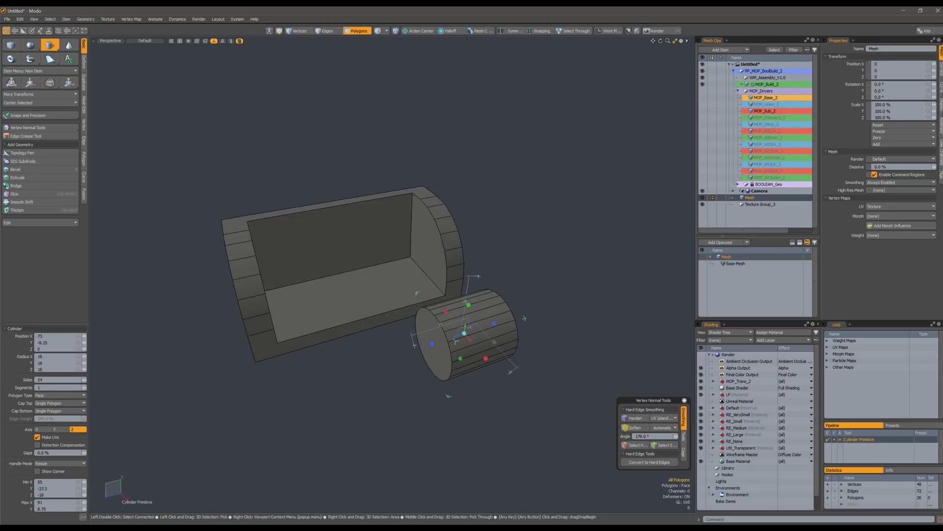
left_click_drag(432, 343, 355, 368)
key("space")
Move the whole cylinder into the recess, up against the back wall
double_click(435, 319)
left_click_drag(474, 302, 428, 285, "alt")
key("w")
scroll(339, 297, "up", 4)
left_click_drag(377, 267, 437, 275, "ctrl")
left_click_drag(434, 283, 433, 275, "ctrl")
left_click_drag(434, 260, 448, 279, "alt")
Select the vertices at one end of the cylinder and move them to adjust its length
key("1")
mouse_move(395, 264)
right_mouse_down()
mouse_move(384, 189)
mouse_move(378, 290)
right_mouse_up()
key("w")
left_click_drag(385, 270, 445, 267, "ctrl")
Cut the cylinder out of the Mesh item and paste it into MOP_AltUn_2
key("3")
left_click(464, 206)
double_click(464, 206)
left_click_drag(464, 205, 462, 224, "alt")
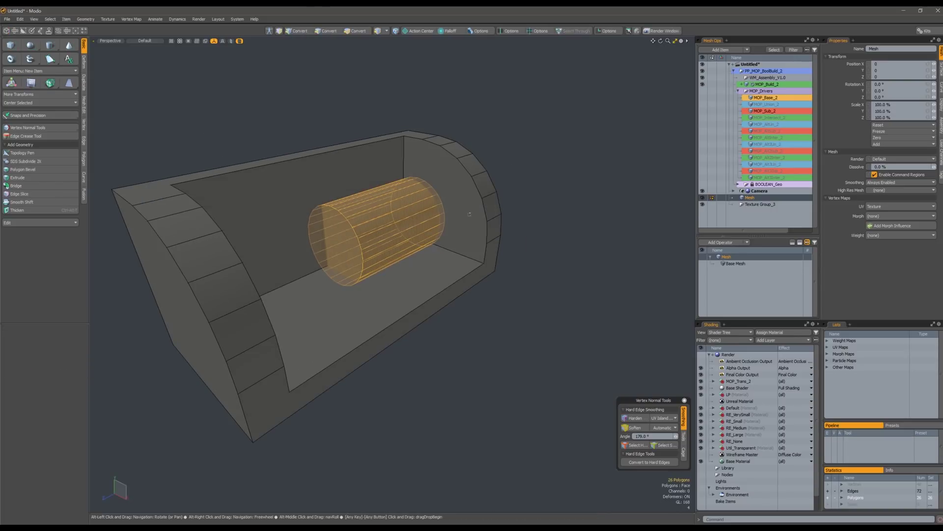
key("Delete")
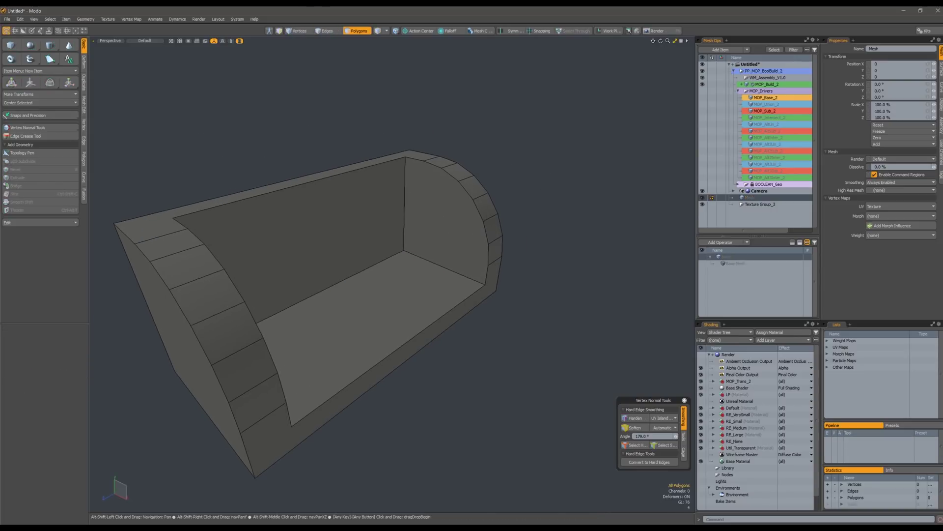
left_click(771, 127)
left_click_drag(511, 230, 541, 229, "alt")
key("ctrl+v")
Examine the MOP_AltUn_2 cylinder from behind and below, where it meets the block's back wall
left_click_drag(569, 285, 490, 222, "alt")
scroll(520, 301, "up", 5)
scroll(491, 315, "down", 5)
left_click_drag(455, 358, 487, 305, "alt")
double_click(449, 311)
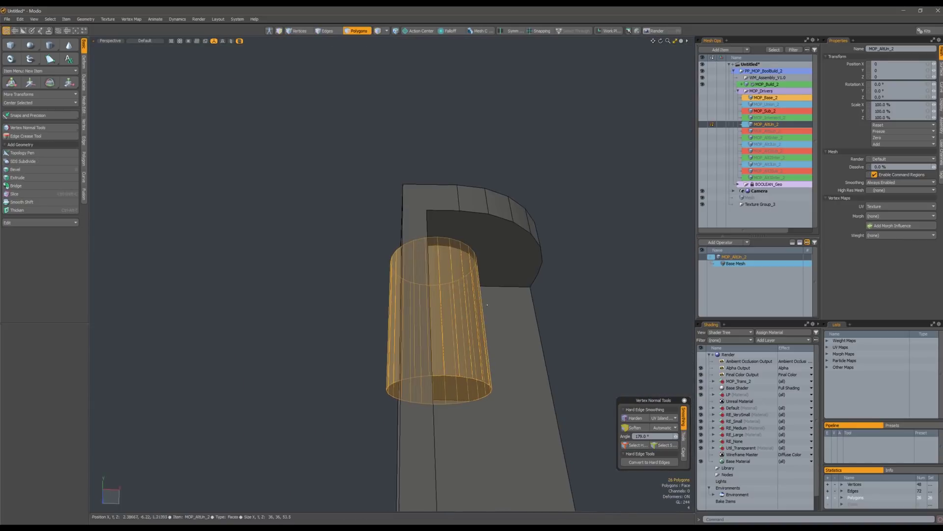
left_click_drag(477, 340, 446, 310, "alt")
key("w")
mouse_move(499, 297)
left_mouse_down("ctrl")
mouse_move(509, 299)
mouse_move(499, 297)
left_mouse_up("ctrl")
left_click_drag(467, 325, 486, 347, "alt")
left_click_drag(486, 346, 463, 346, "ctrl+alt")
key("q")
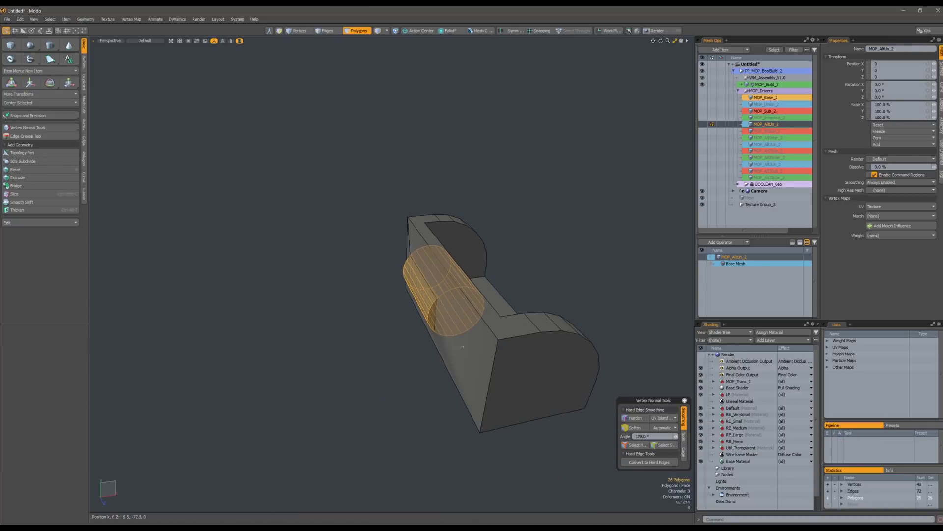
Try to move the back polygon of the MOP_Build_2 mesh
left_click(463, 345, "ctrl+alt")
left_click(463, 345)
key("b")
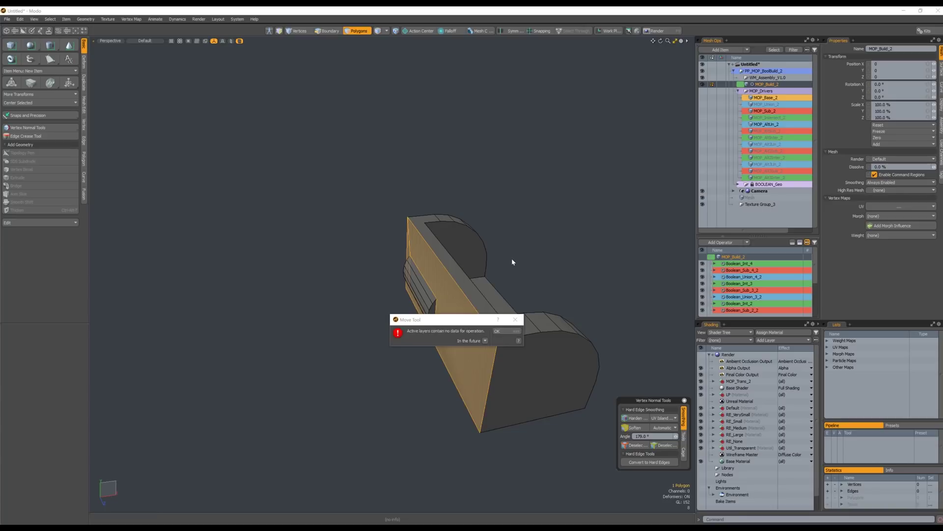
left_click(503, 335)
left_click(503, 333)
Move the back face of MOP_Base_2 outward past the protruding cylinder
left_click(760, 98)
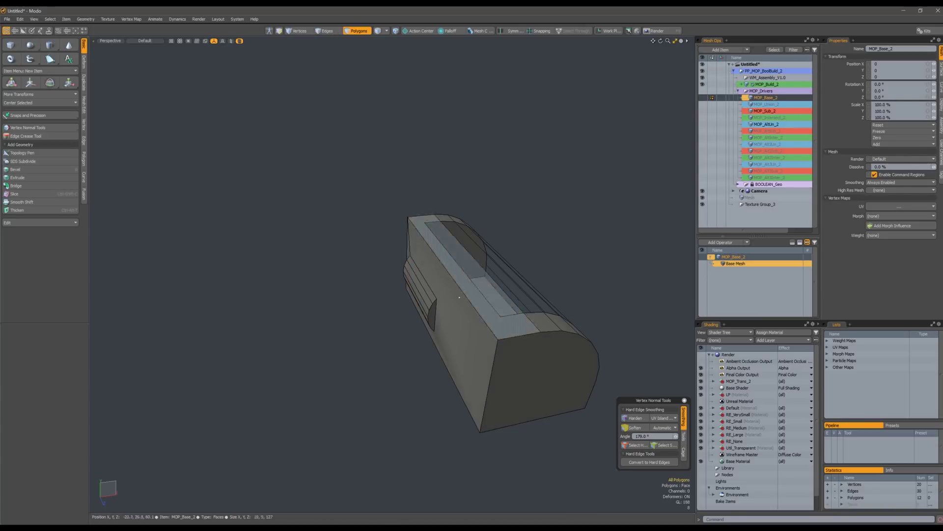
left_click(432, 319)
key("w")
key("q")
left_click(549, 251)
left_click_drag(548, 251, 530, 284, "alt")
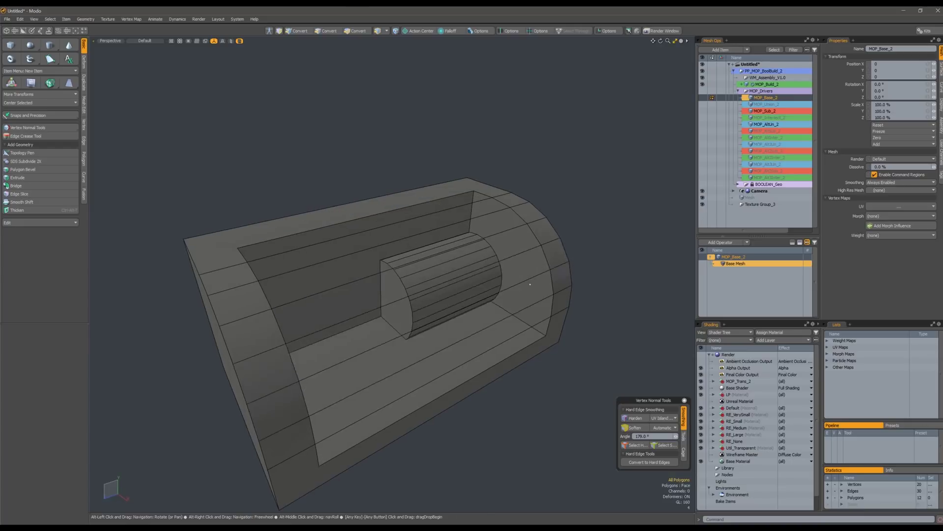
Inspect the MOP_Sub_2 and MOP_AltUn_2 driver meshes and make the empty Mesh item active
left_click(770, 111)
left_click(768, 125)
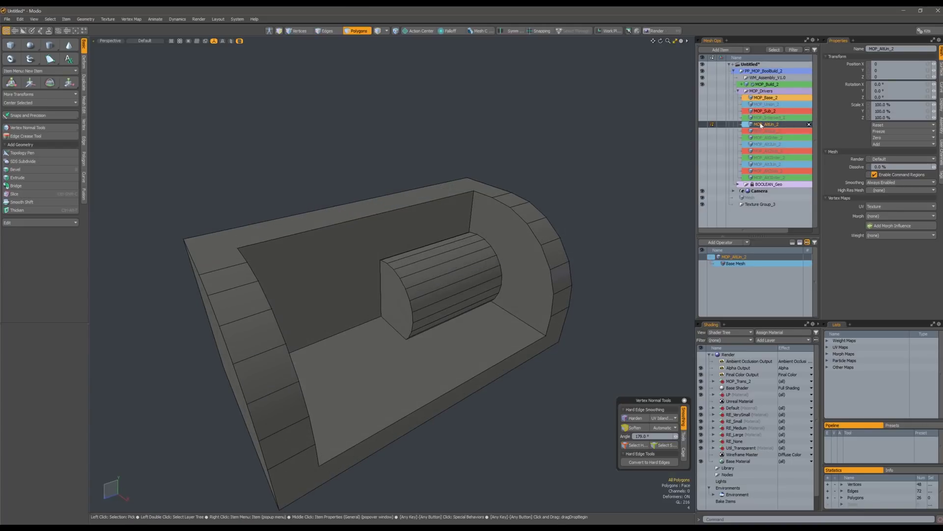
double_click(417, 279)
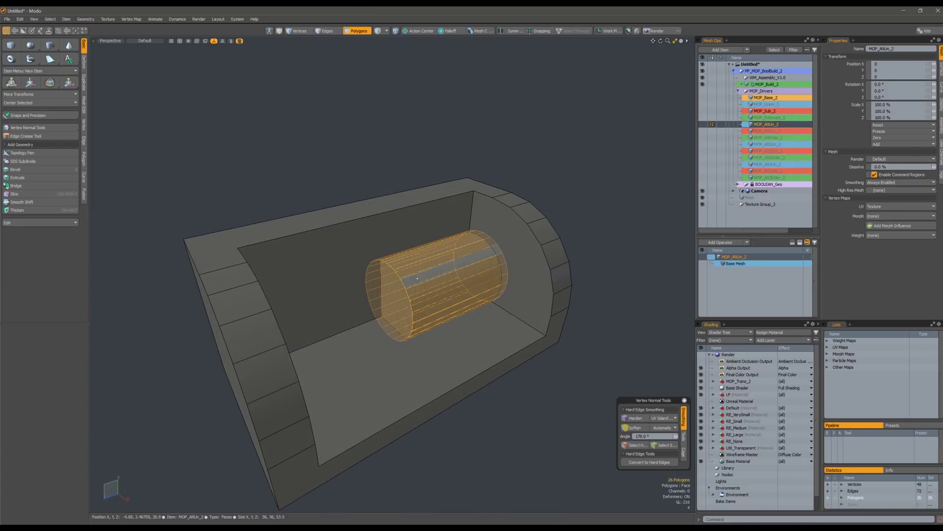
left_click(595, 183)
left_click(753, 198)
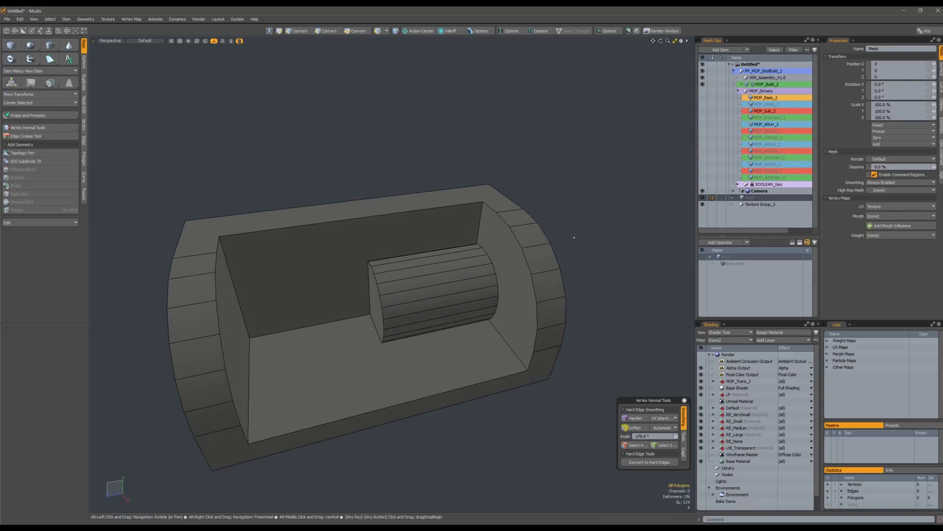
Scale a cylinder in the Mesh item and move it to overlap the block's protruding cylinder and pass through the end wall
key("r")
left_click_drag(418, 268, 483, 343, "alt")
key("w")
left_click_drag(417, 334, 501, 352, "alt")
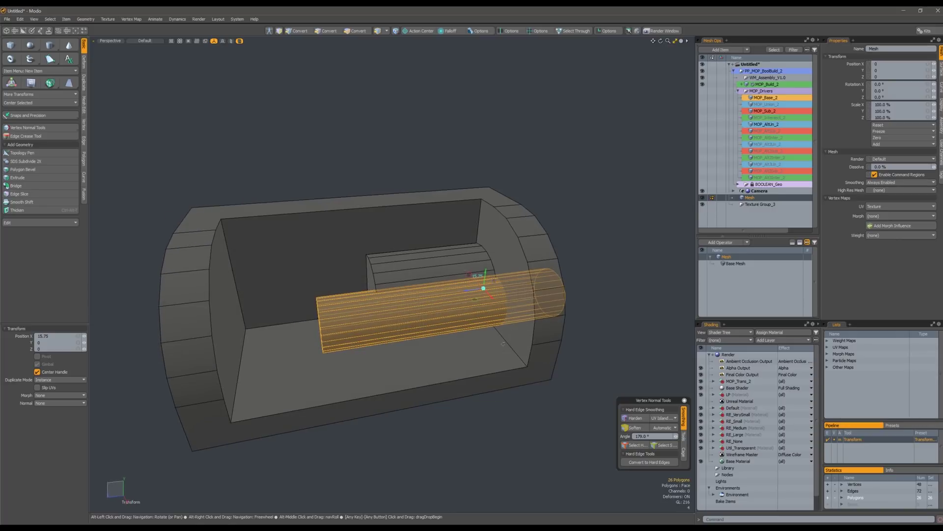
left_click_drag(484, 290, 527, 286, "alt")
left_click_drag(527, 287, 541, 273)
Cut the positioned cylinder from the Mesh item and paste it into the MOP_AltSub_2 driver mesh
key("ctrl+x")
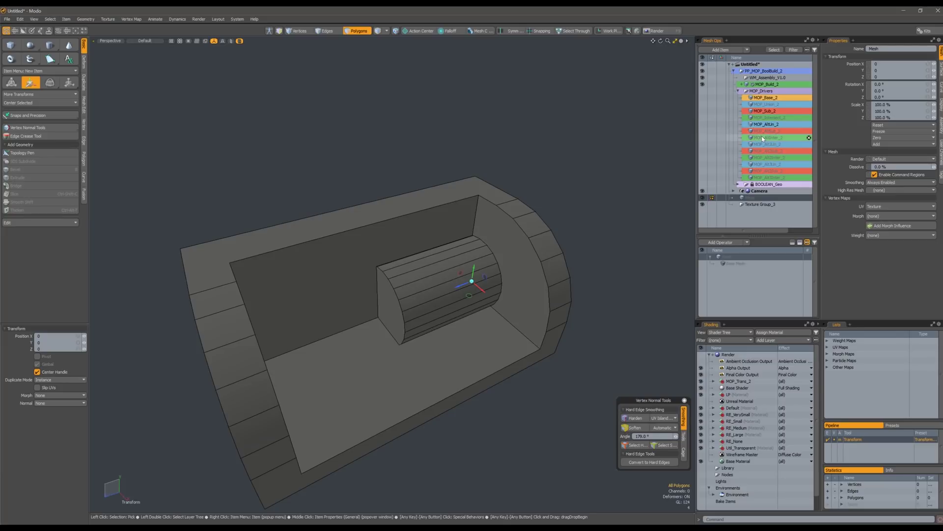
left_click(774, 132)
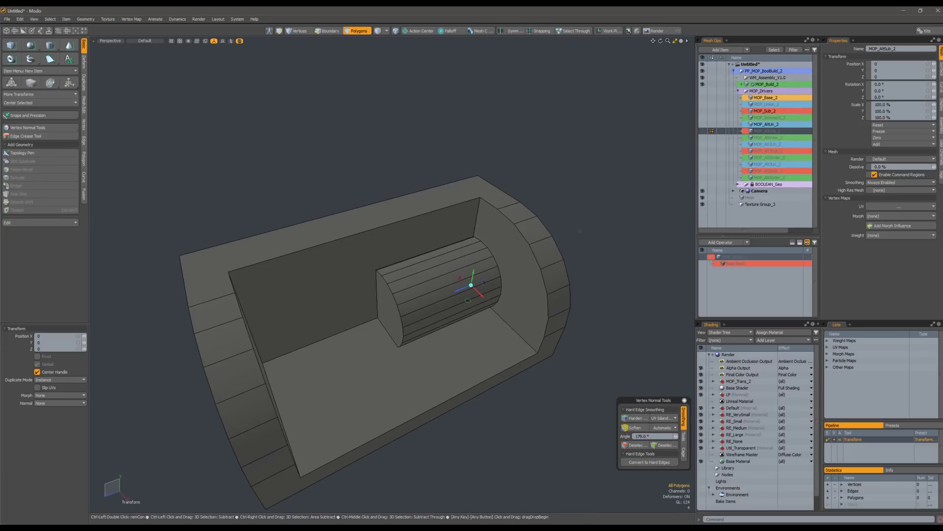
key("q")
key("KP_8")
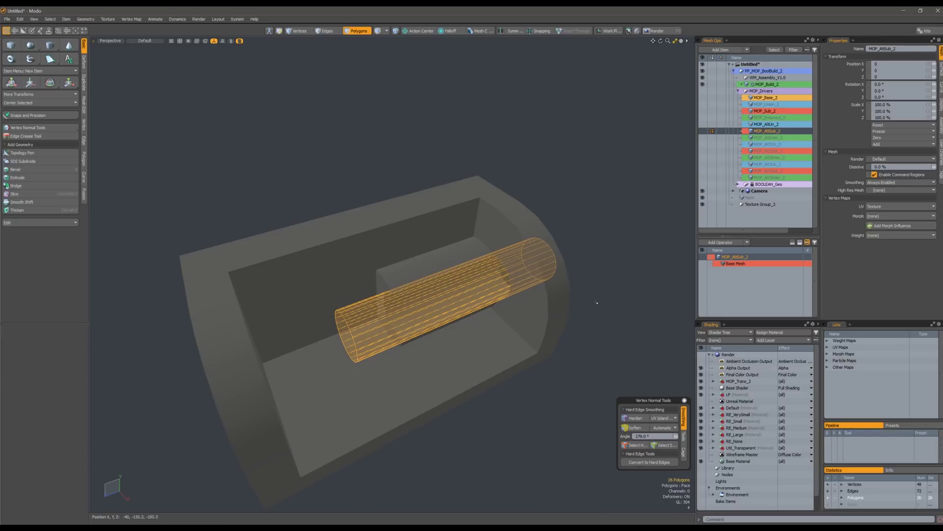
left_click(596, 297)
Examine the MOP_AltSub_2 cut through the protruding cylinder and the block's end wall from the front and both ends
left_click_drag(609, 307, 595, 200, "alt")
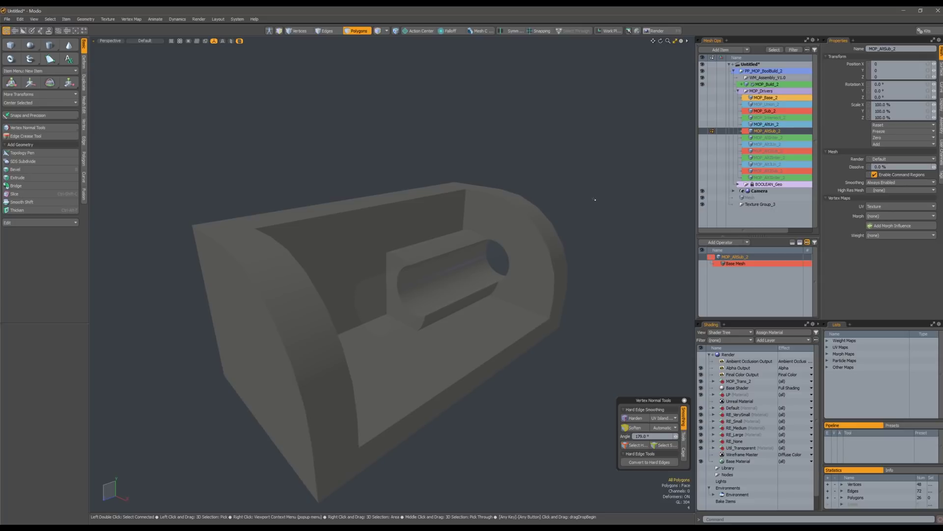
left_click_drag(606, 226, 518, 195, "alt")
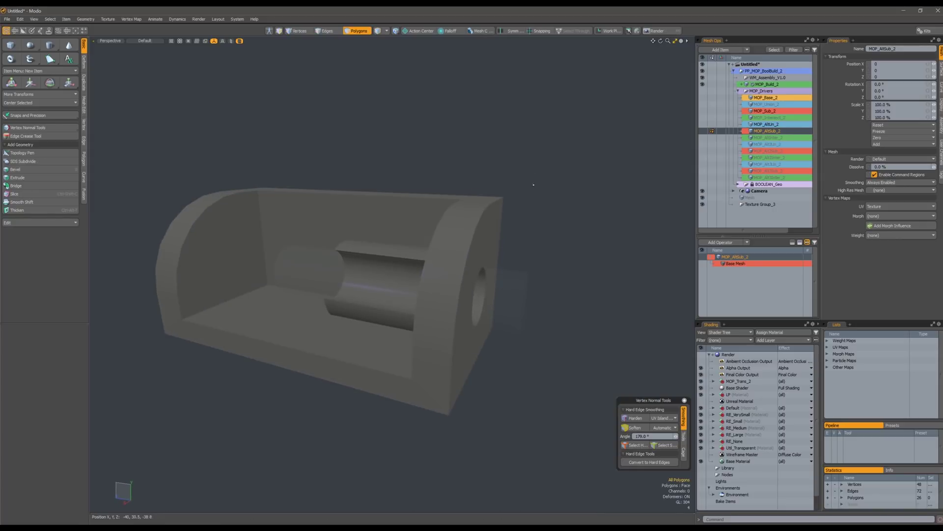
left_click_drag(400, 141, 415, 173, "alt")
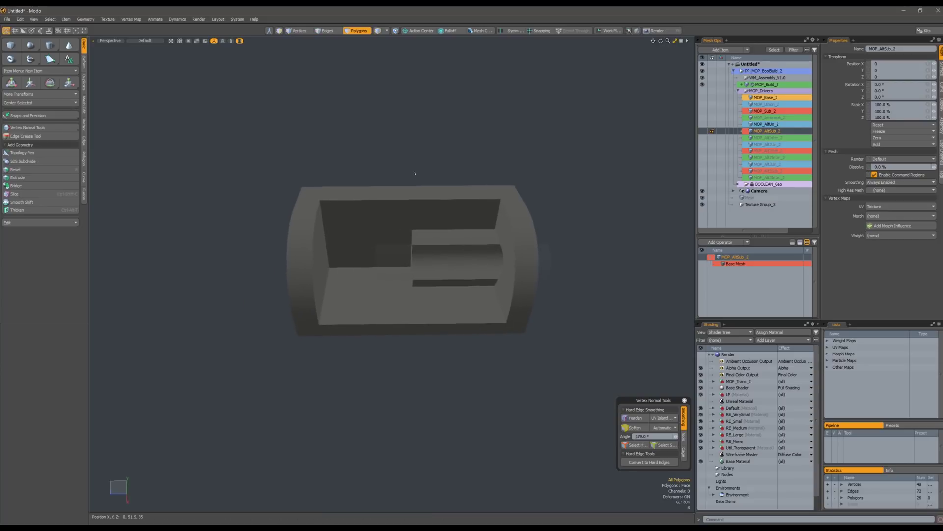
left_click_drag(415, 173, 498, 235, "alt")
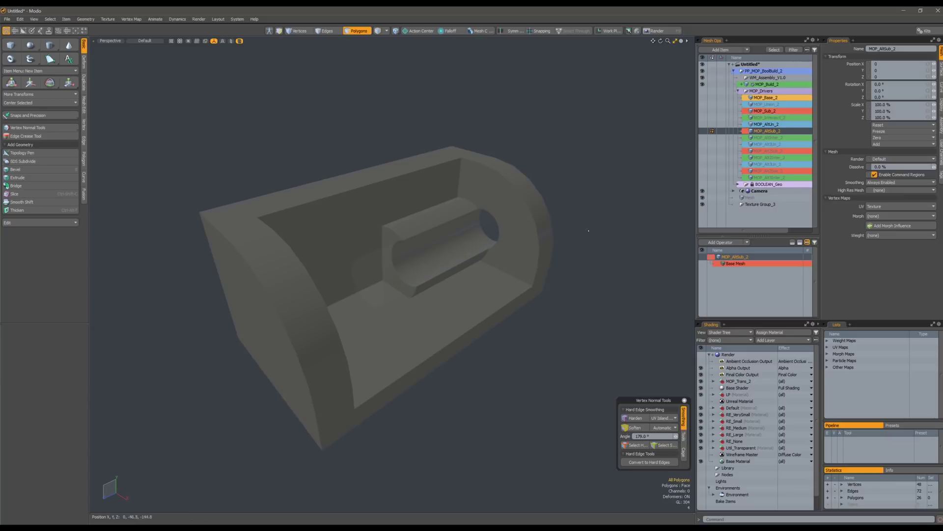
left_click_drag(606, 176, 610, 219, "alt")
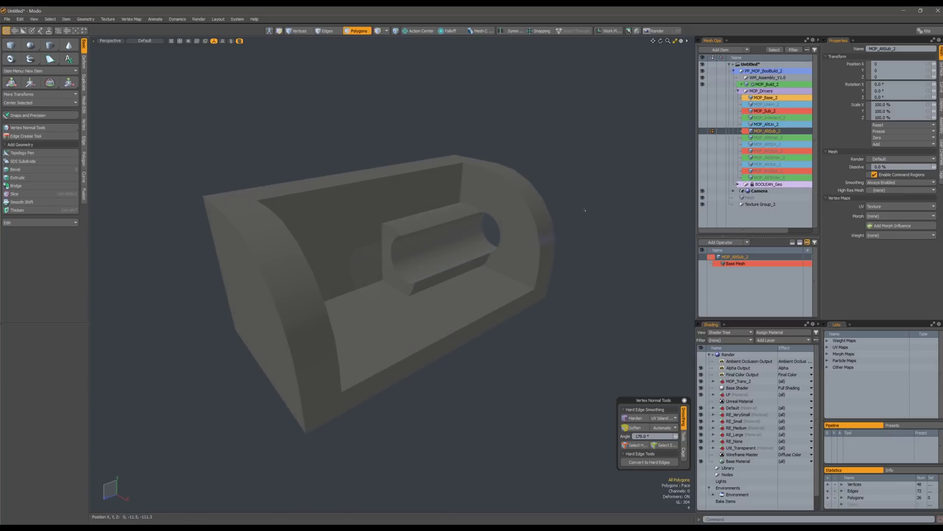